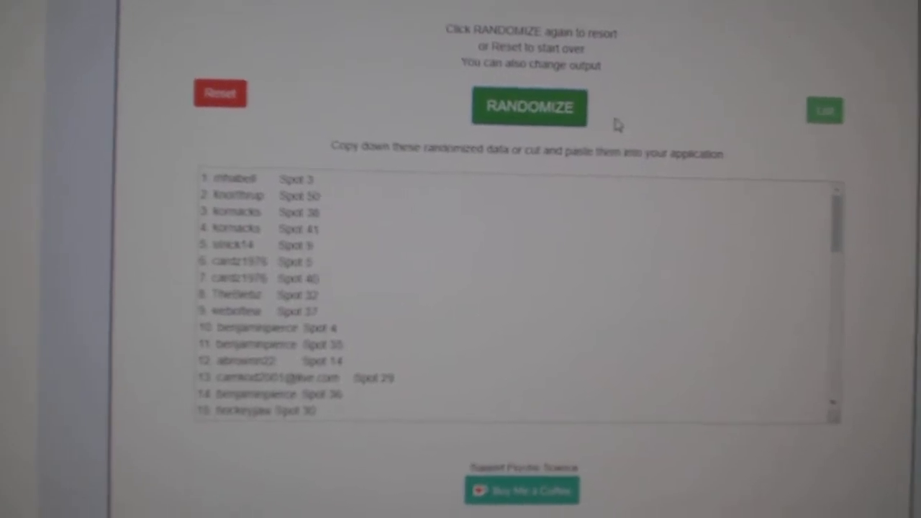
Reshuffle the participant names and spots three times in the randomizer
{"action": "left_click", "coordinate": [554, 111]}
{"action": "left_click", "coordinate": [568, 108]}
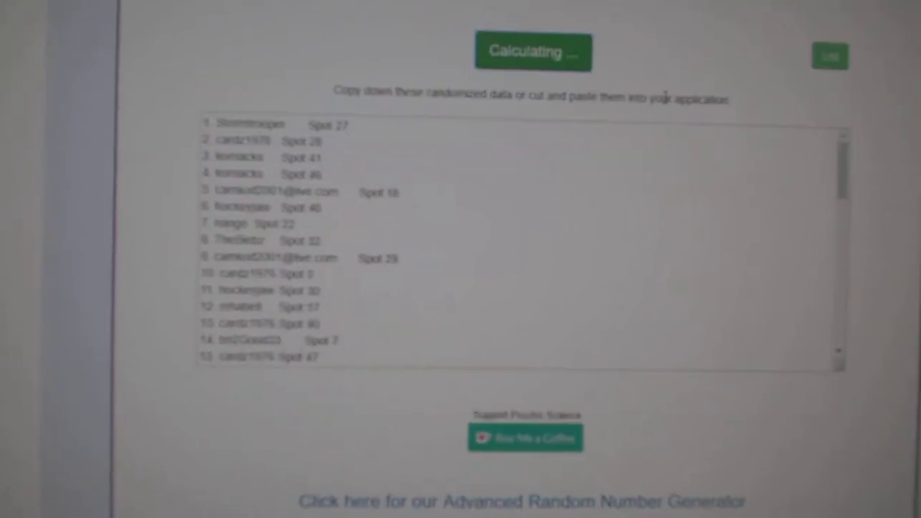
{"action": "left_click", "coordinate": [532, 51]}
{"action": "scroll", "coordinate": [348, 357], "scroll_direction": "down", "scroll_amount": 4}
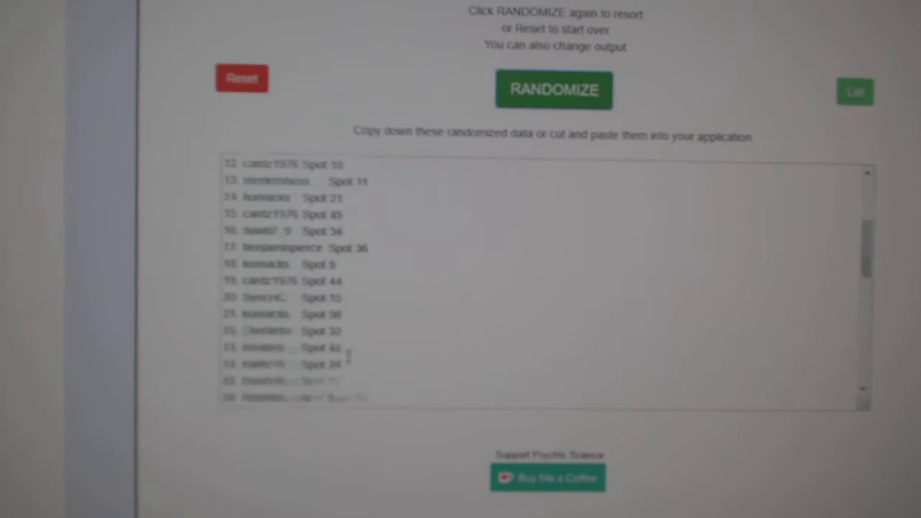
{"action": "scroll", "coordinate": [348, 356], "scroll_direction": "down", "scroll_amount": 5}
Select and copy the entire randomized participant list
{"action": "left_click_drag", "start_coordinate": [352, 345], "coordinate": [146, 48]}
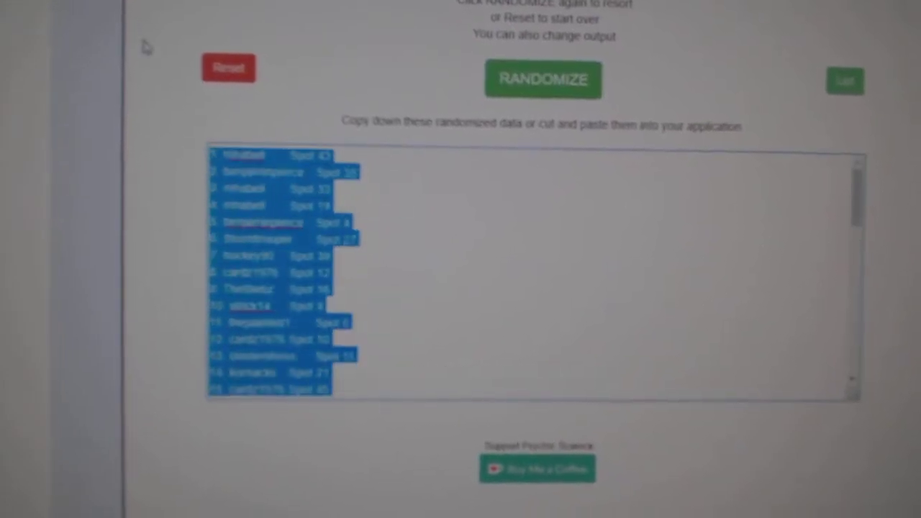
{"action": "right_click", "coordinate": [242, 185]}
{"action": "left_click", "coordinate": [312, 266]}
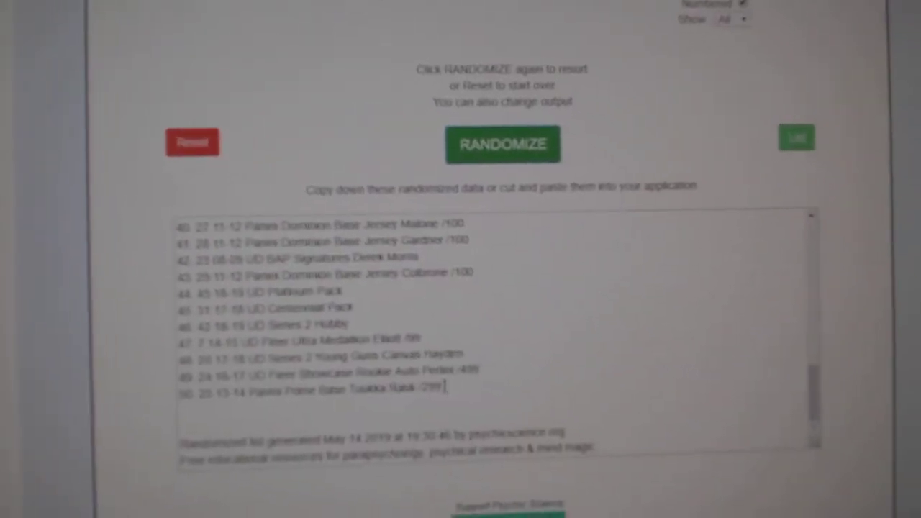
Select the randomized hockey card list and bring up its copy options
{"action": "left_click_drag", "start_coordinate": [446, 389], "coordinate": [180, 215]}
{"action": "right_click", "coordinate": [216, 266]}
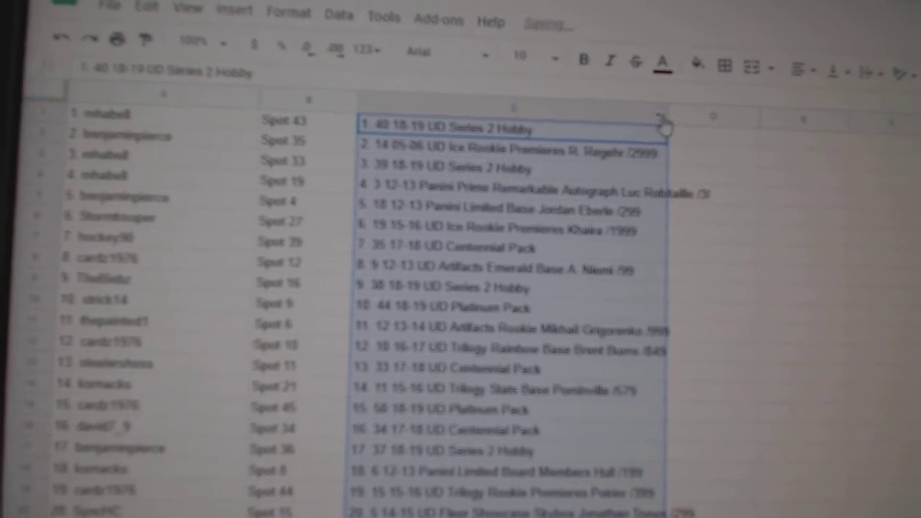
Fit column C to its card text, then select the Luc Robitaille card in C4
{"action": "right_click", "coordinate": [663, 126]}
{"action": "left_click", "coordinate": [698, 208]}
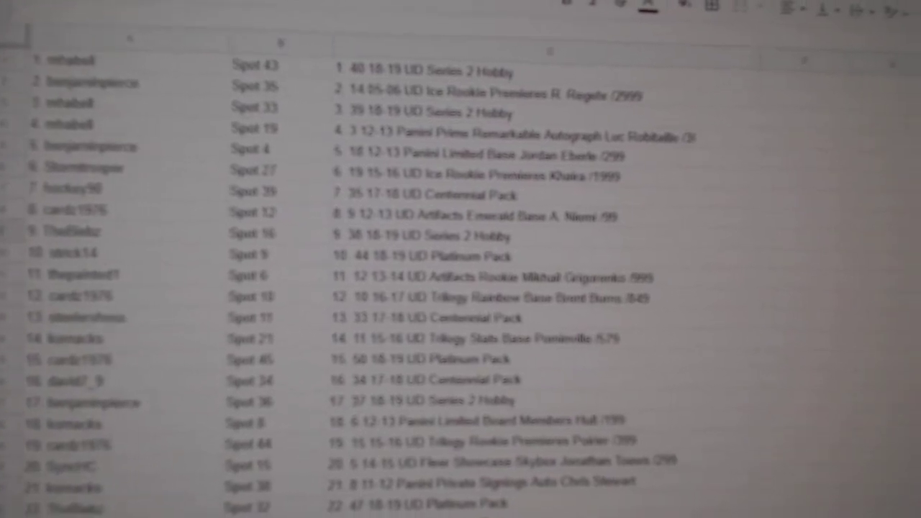
{"action": "left_click", "coordinate": [599, 151]}
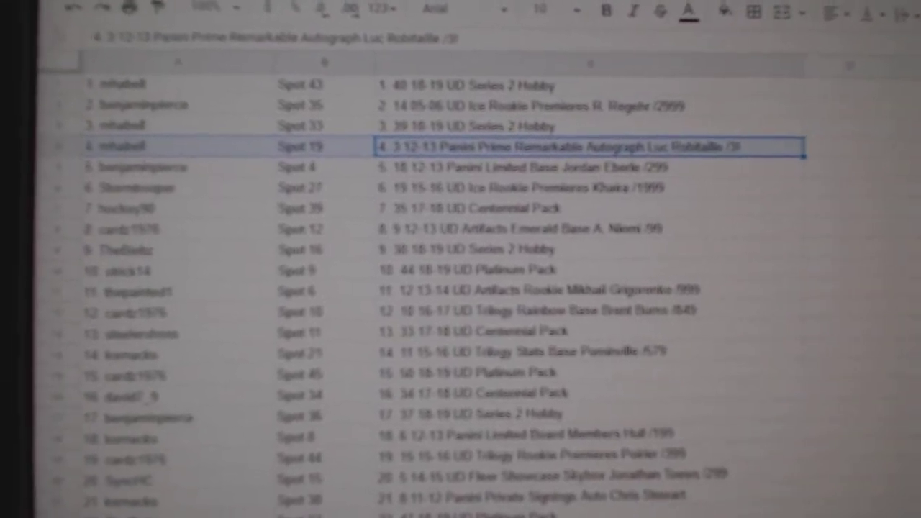
{"action": "scroll", "coordinate": [460, 288], "scroll_direction": "down", "scroll_amount": 1}
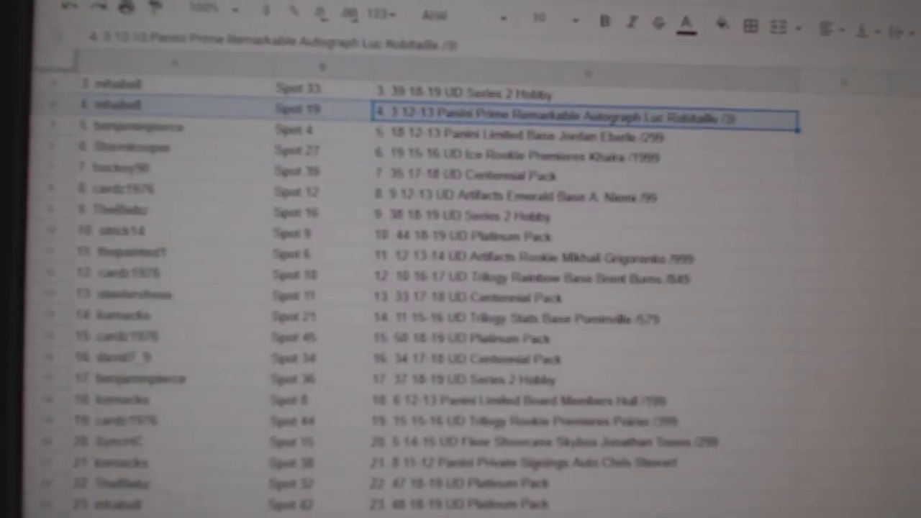
{"action": "scroll", "coordinate": [460, 288], "scroll_direction": "down", "scroll_amount": 2}
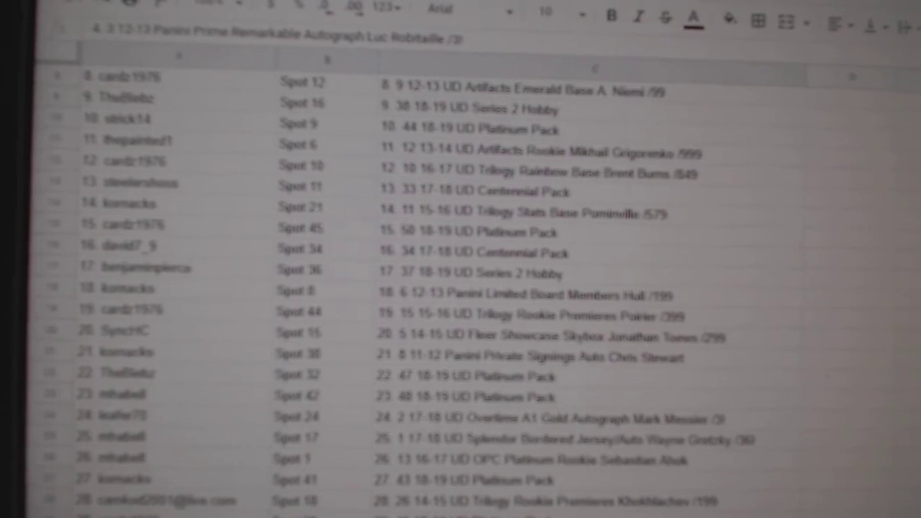
{"action": "scroll", "coordinate": [461, 288], "scroll_direction": "down", "scroll_amount": 1}
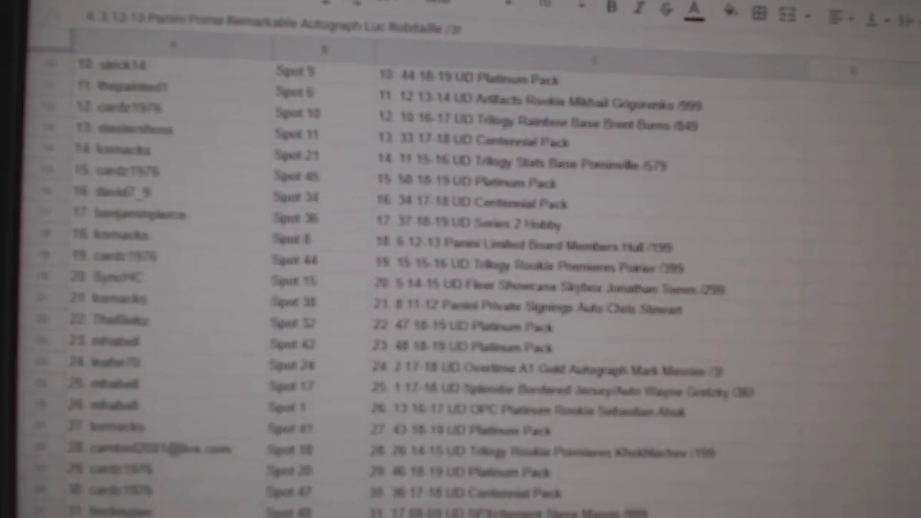
{"action": "scroll", "coordinate": [460, 288], "scroll_direction": "down", "scroll_amount": 2}
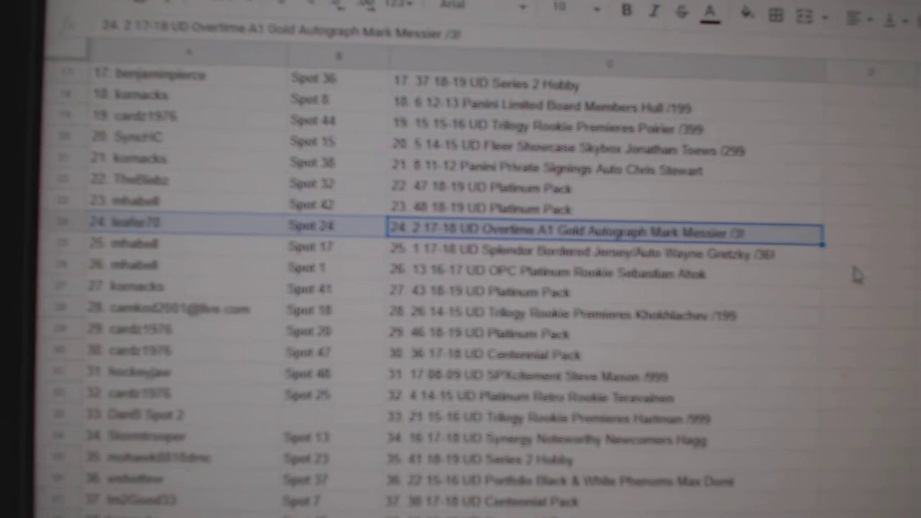
{"action": "key", "text": "Down"}
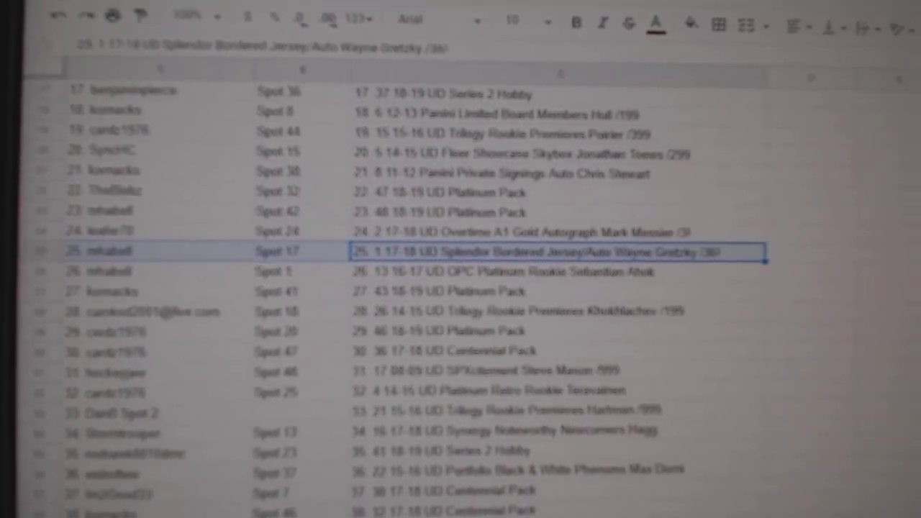
{"action": "scroll", "coordinate": [460, 288], "scroll_direction": "down", "scroll_amount": 1}
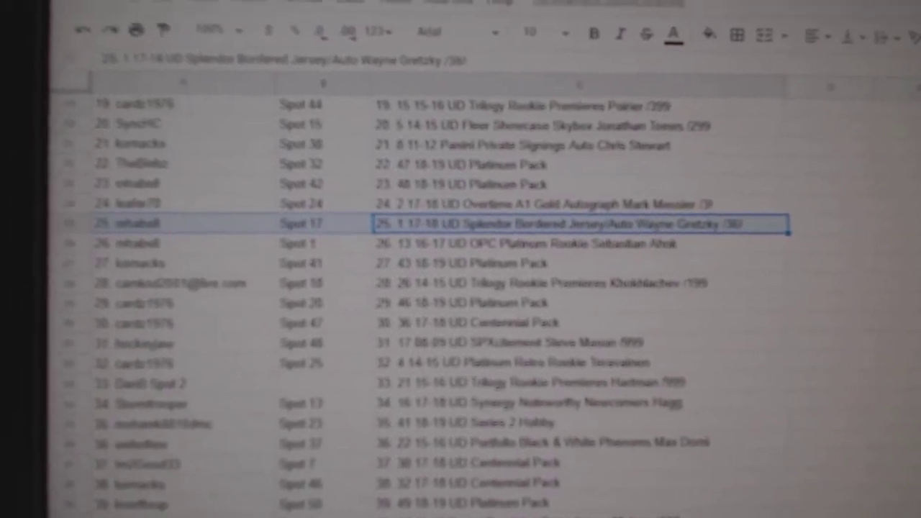
{"action": "scroll", "coordinate": [460, 287], "scroll_direction": "down", "scroll_amount": 1}
{"action": "scroll", "coordinate": [460, 288], "scroll_direction": "down", "scroll_amount": 1}
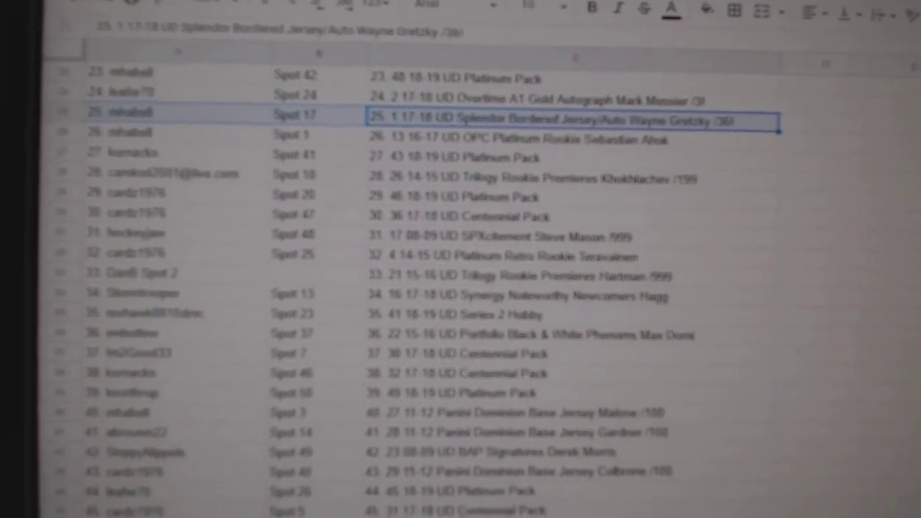
{"action": "scroll", "coordinate": [461, 287], "scroll_direction": "down", "scroll_amount": 1}
{"action": "scroll", "coordinate": [461, 288], "scroll_direction": "down", "scroll_amount": 1}
{"action": "scroll", "coordinate": [460, 252], "scroll_direction": "down", "scroll_amount": 1}
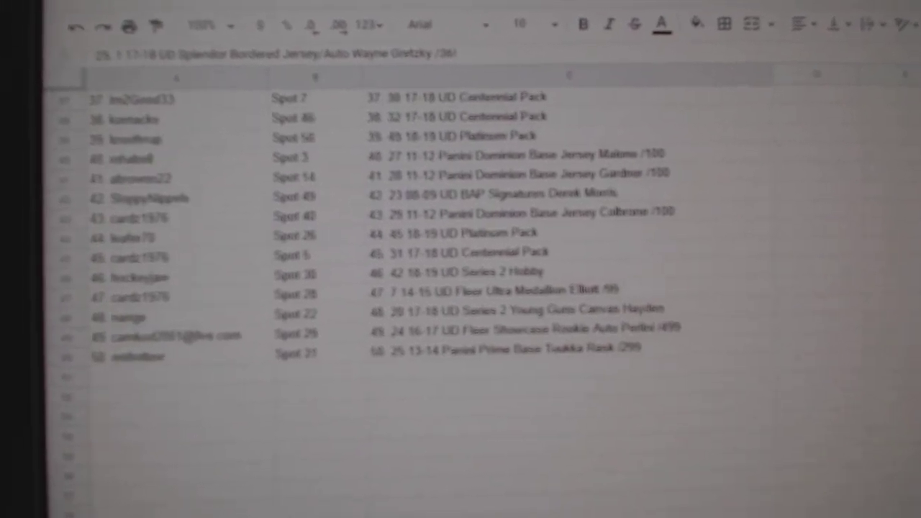